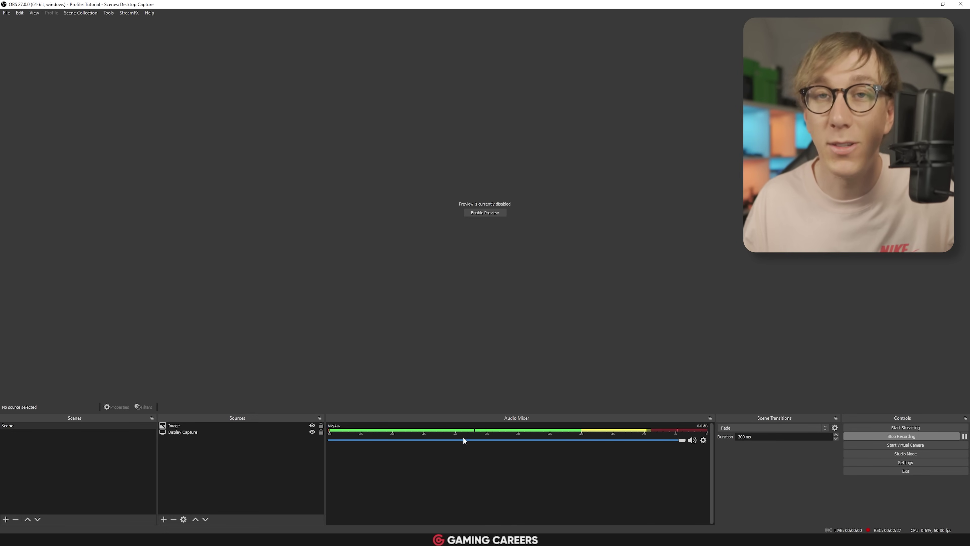
Step: Open OBS Studio's Settings window from the Controls dock
{"action": "left_click", "coordinate": [869, 462]}
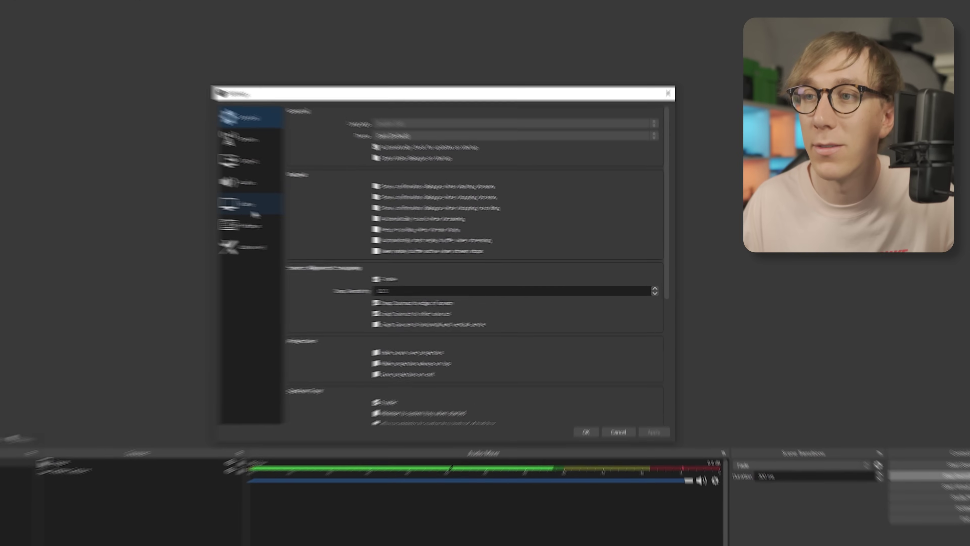
Step: Confirm Mic/Auxiliary Audio is the Wave Link Stream device on the Audio page, then close Settings with OK
{"action": "left_click", "coordinate": [246, 183]}
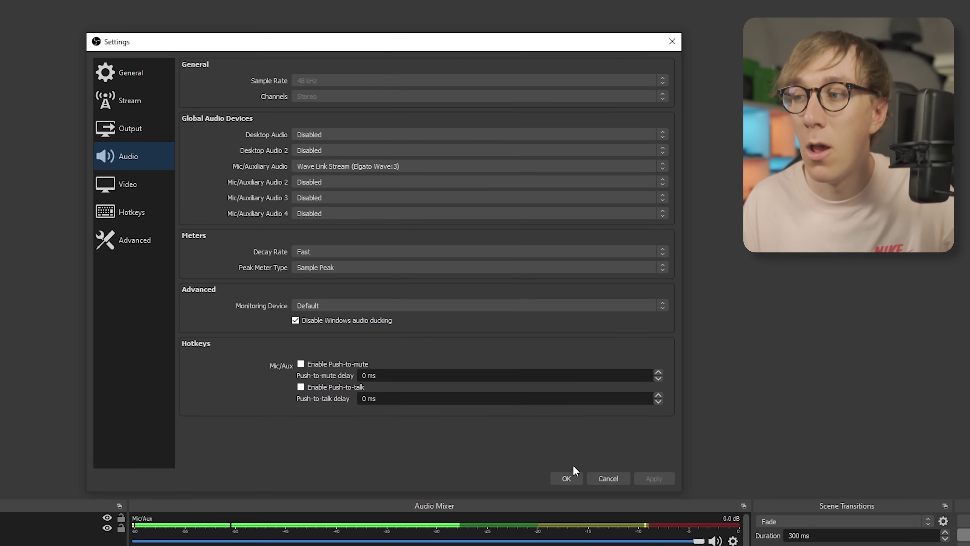
{"action": "left_click", "coordinate": [567, 478]}
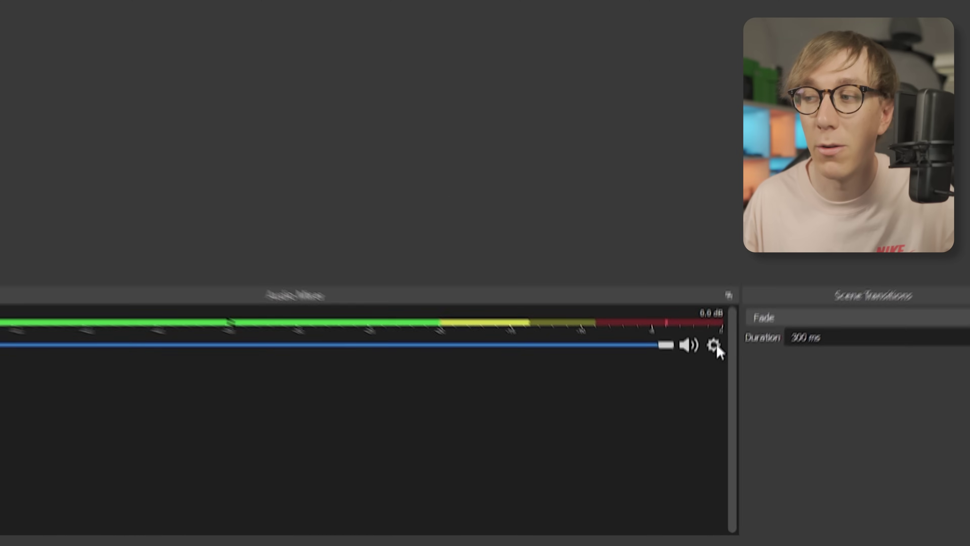
Step: Add an Expander filter in the Mic/Aux source's Filters window and view its presets
{"action": "left_click", "coordinate": [714, 346]}
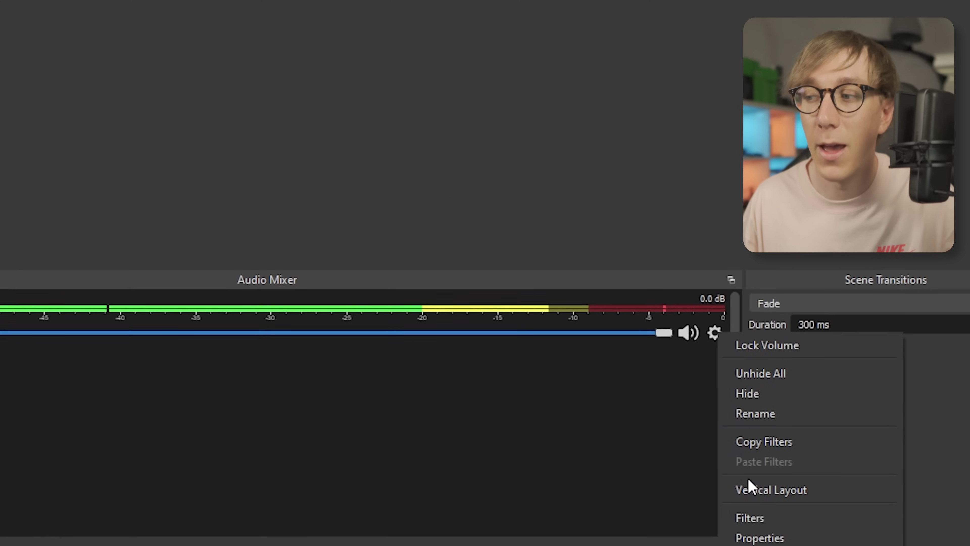
{"action": "left_click", "coordinate": [751, 513]}
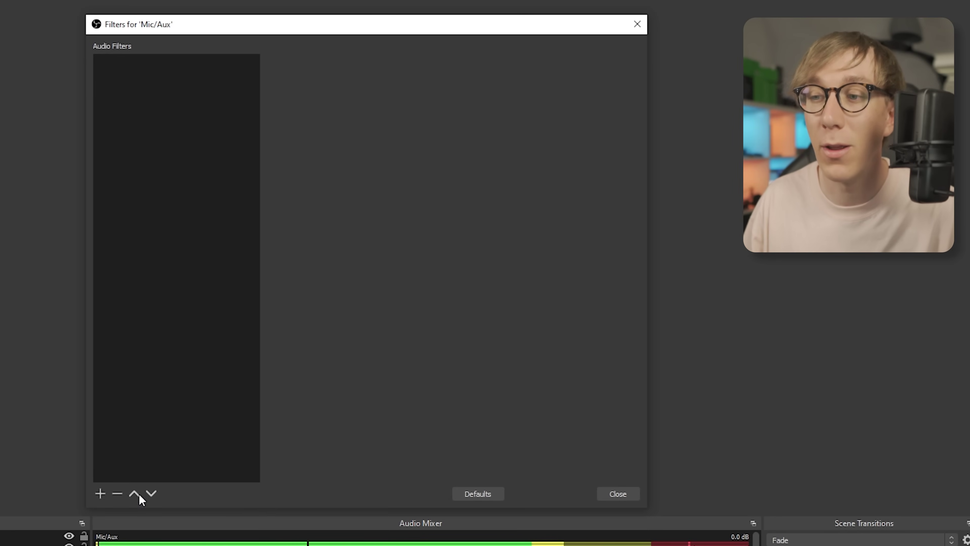
{"action": "left_click", "coordinate": [100, 493]}
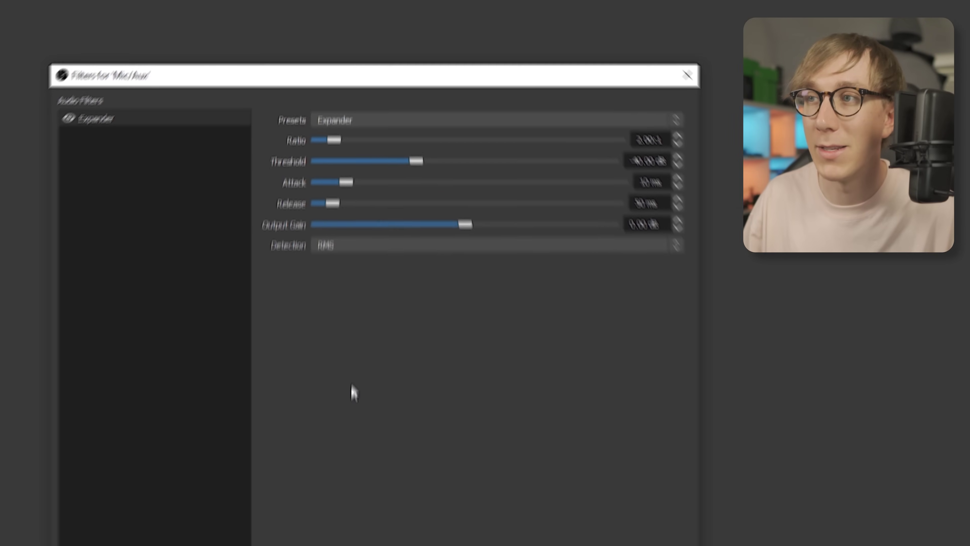
{"action": "left_click", "coordinate": [357, 121]}
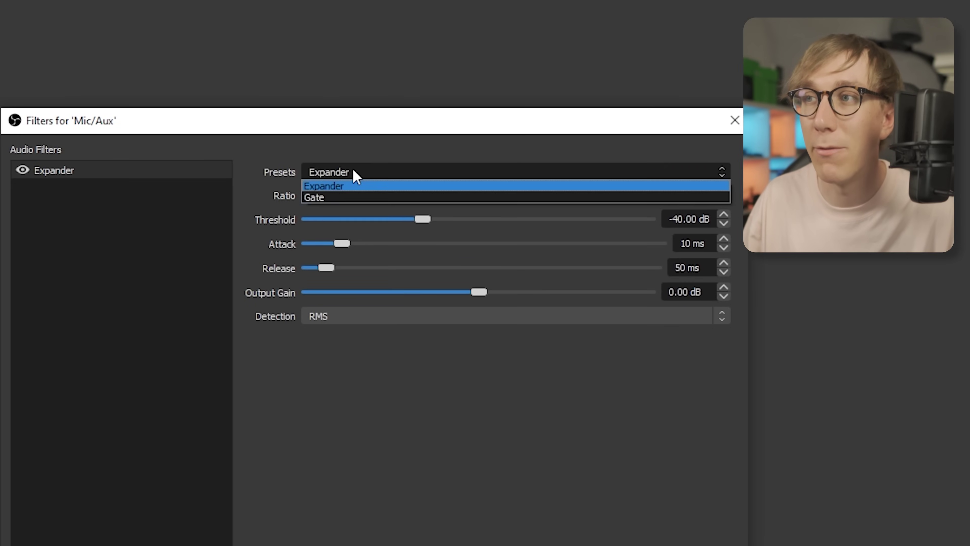
Step: Switch the Expander to the Gate preset and lower its ratio to 4:1
{"action": "left_click", "coordinate": [342, 198]}
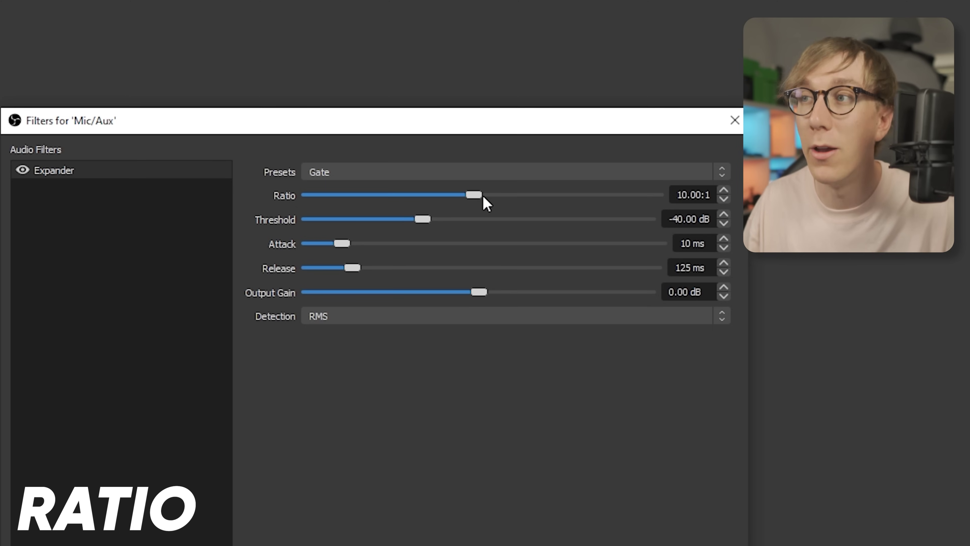
{"action": "left_click_drag", "start_coordinate": [474, 195], "coordinate": [368, 196]}
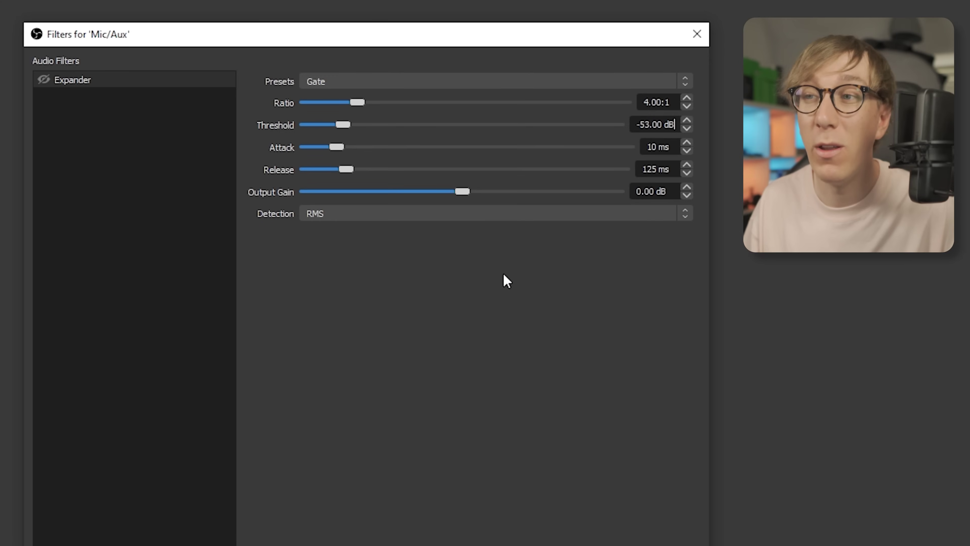
Step: Re-enable the Expander filter and start adding another Mic/Aux filter
{"action": "left_click", "coordinate": [45, 80]}
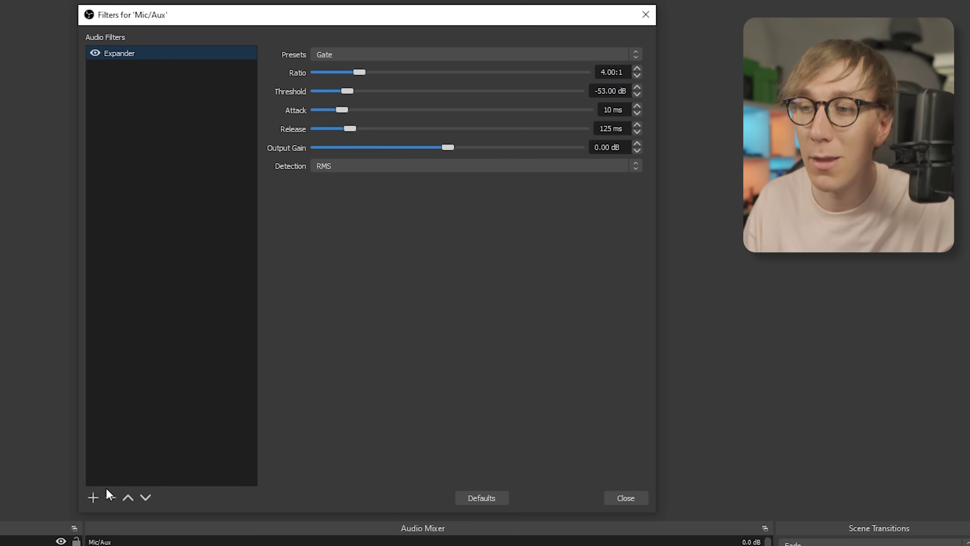
{"action": "left_click", "coordinate": [93, 497]}
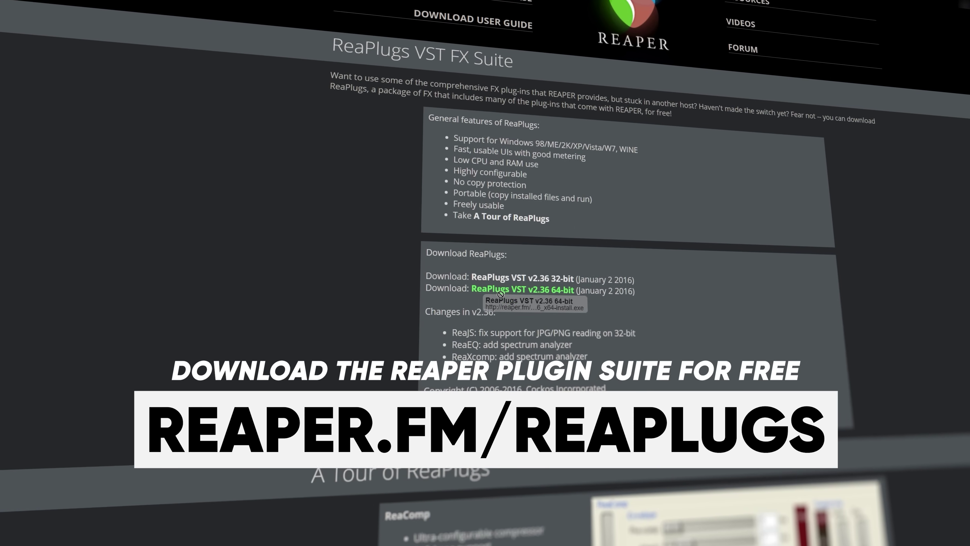
Step: Begin adding a VST 2.x Plug-in filter to Mic/Aux, named EQ
{"action": "left_click_drag", "start_coordinate": [492, 289], "coordinate": [493, 290]}
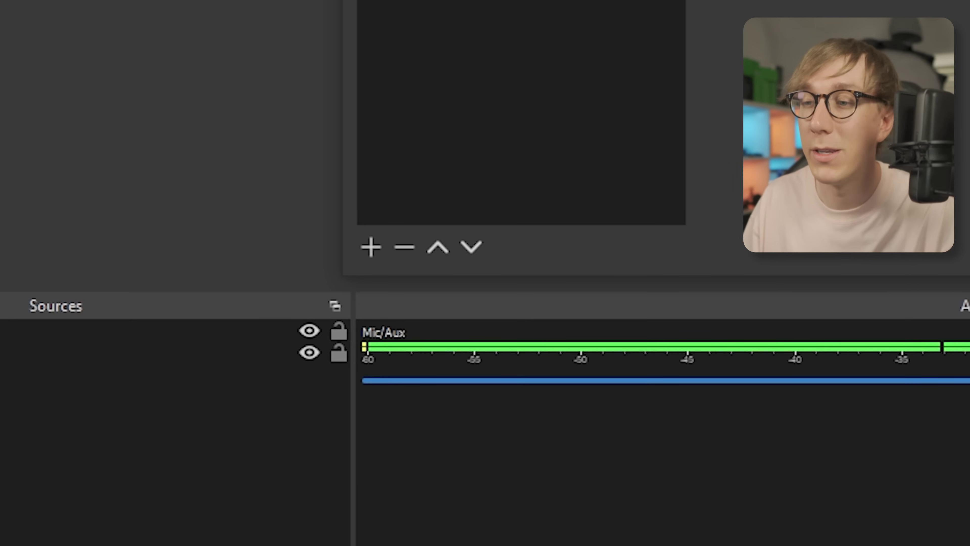
{"action": "left_click", "coordinate": [369, 252]}
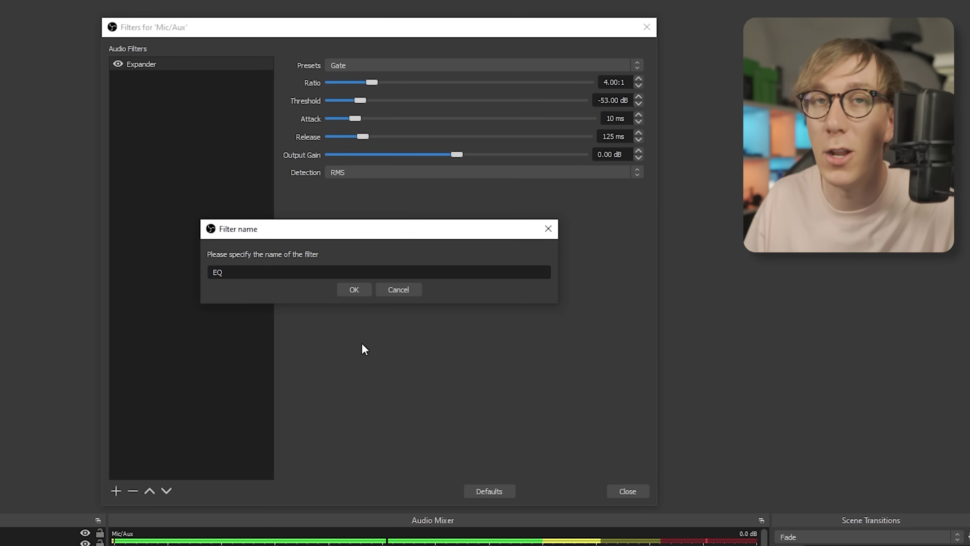
Step: Create the EQ filter with reaeq-standalone loaded and open the ReaEQ interface
{"action": "left_click", "coordinate": [354, 290]}
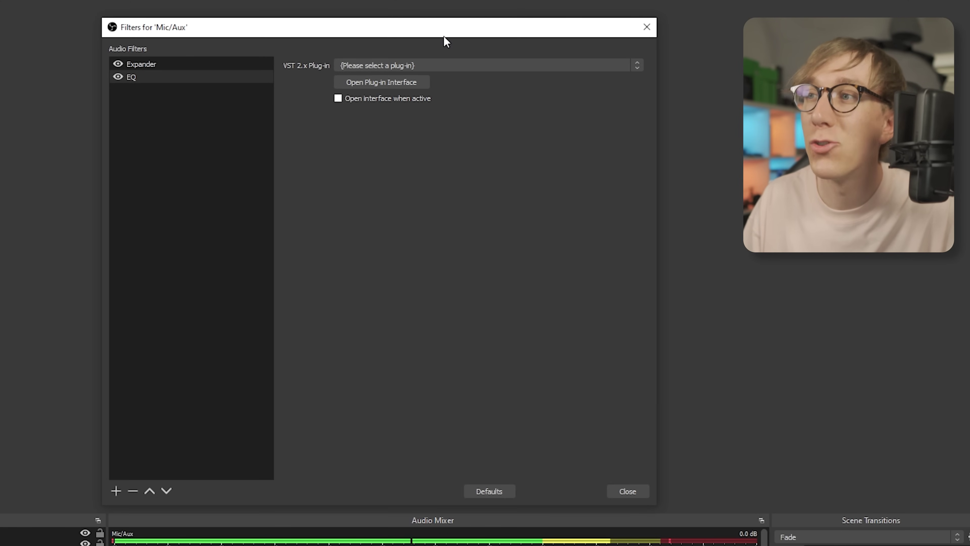
{"action": "left_click", "coordinate": [452, 66]}
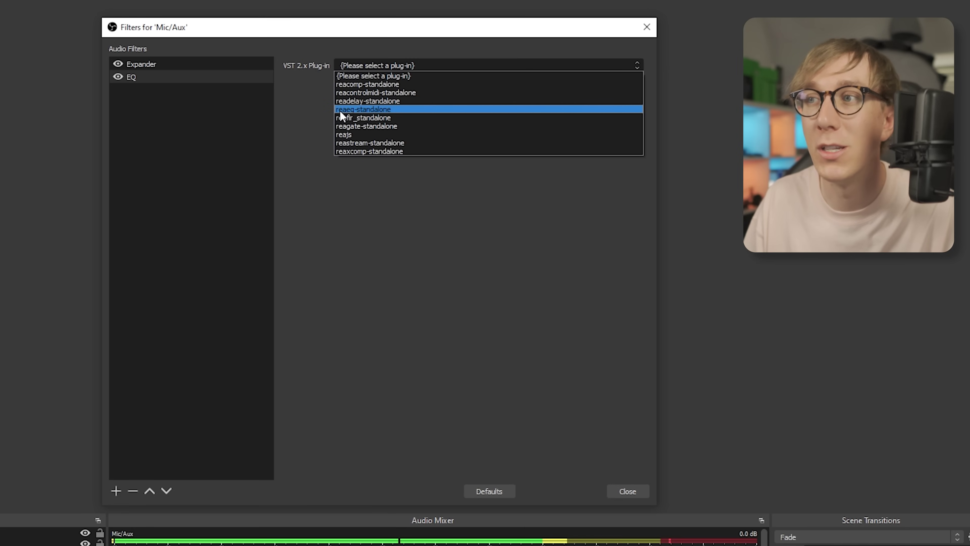
{"action": "left_click", "coordinate": [400, 109]}
{"action": "left_click", "coordinate": [397, 87]}
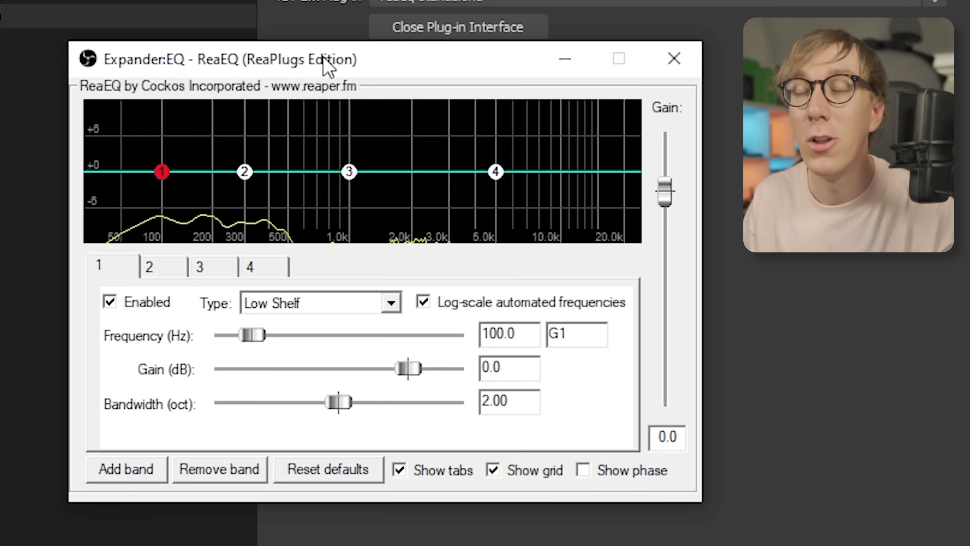
Step: Reset ReaEQ to defaults and make band 1 a High Pass at 78.8 Hz with 1.22-octave bandwidth
{"action": "left_click", "coordinate": [329, 469]}
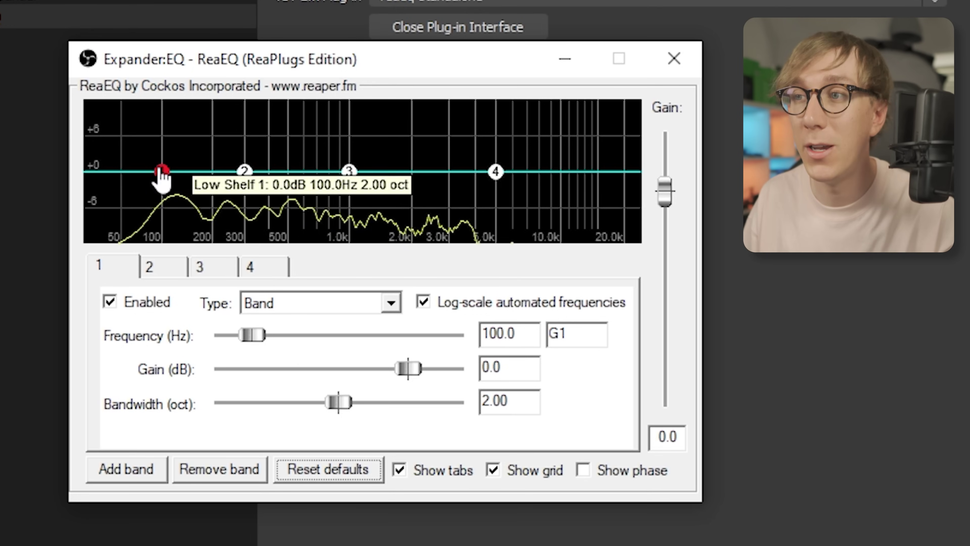
{"action": "left_click", "coordinate": [115, 267]}
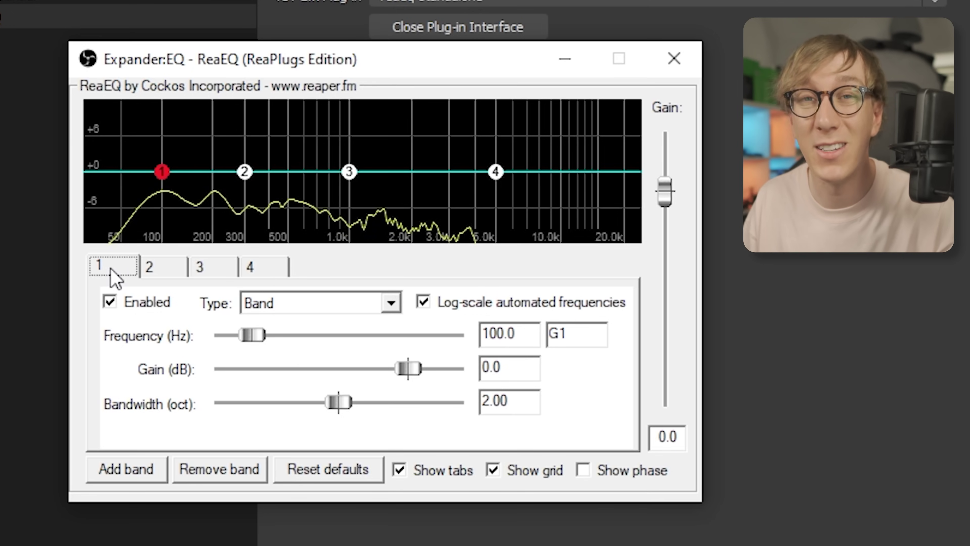
{"action": "left_click", "coordinate": [302, 306]}
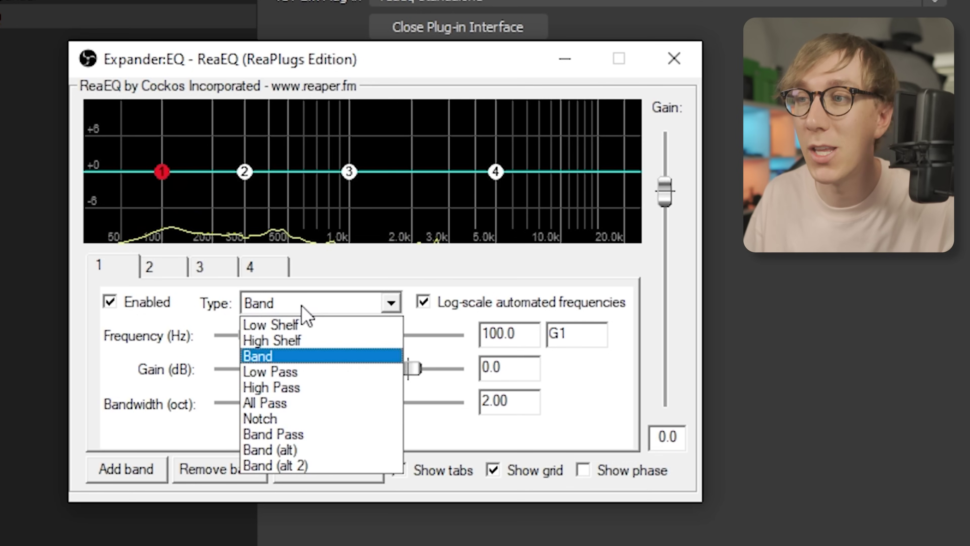
{"action": "left_click", "coordinate": [305, 387]}
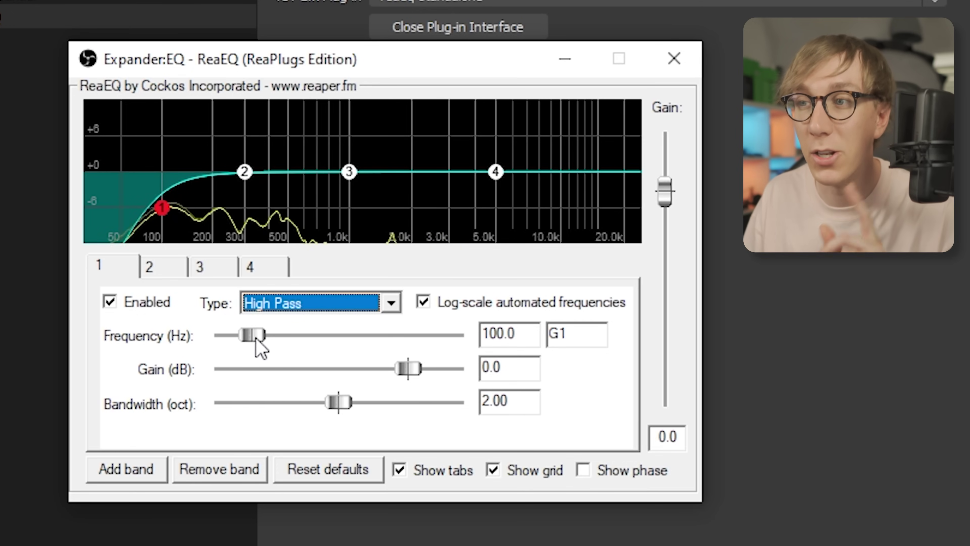
{"action": "left_click_drag", "start_coordinate": [248, 335], "coordinate": [242, 336]}
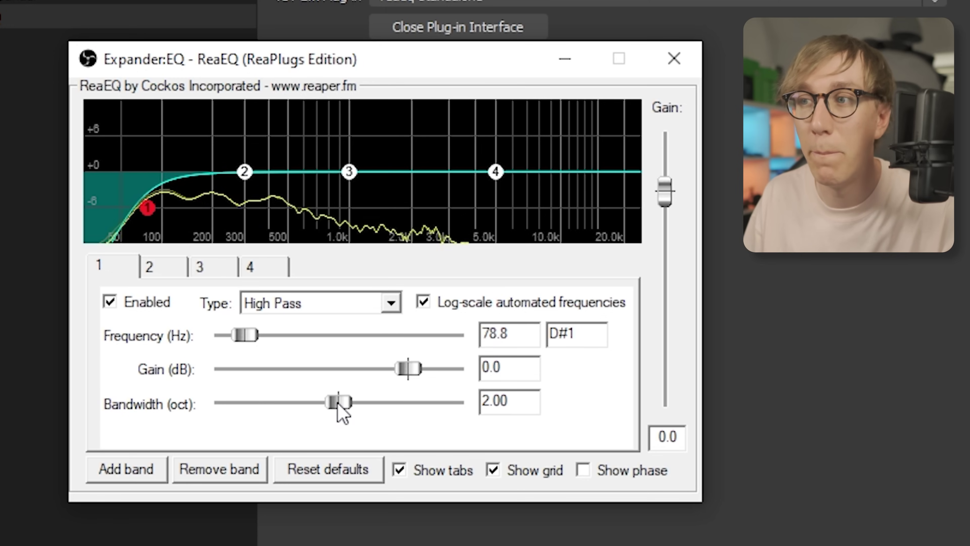
{"action": "left_click_drag", "start_coordinate": [338, 402], "coordinate": [290, 404]}
Step: Move band 2 to 140.4 Hz with a +1 dB boost and narrow its bandwidth to about 0.86 octaves
{"action": "left_click", "coordinate": [153, 270]}
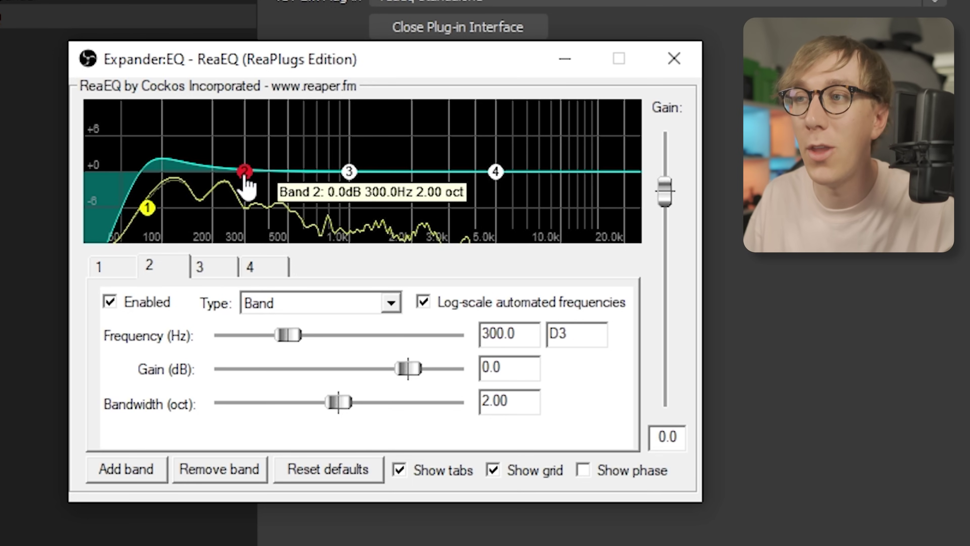
{"action": "left_click_drag", "start_coordinate": [244, 175], "coordinate": [186, 170]}
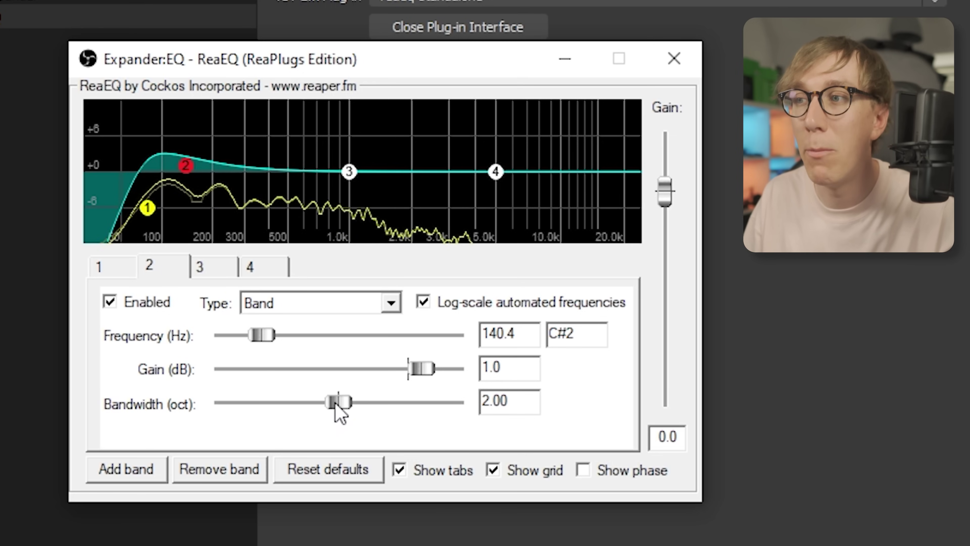
{"action": "left_click_drag", "start_coordinate": [335, 402], "coordinate": [270, 402]}
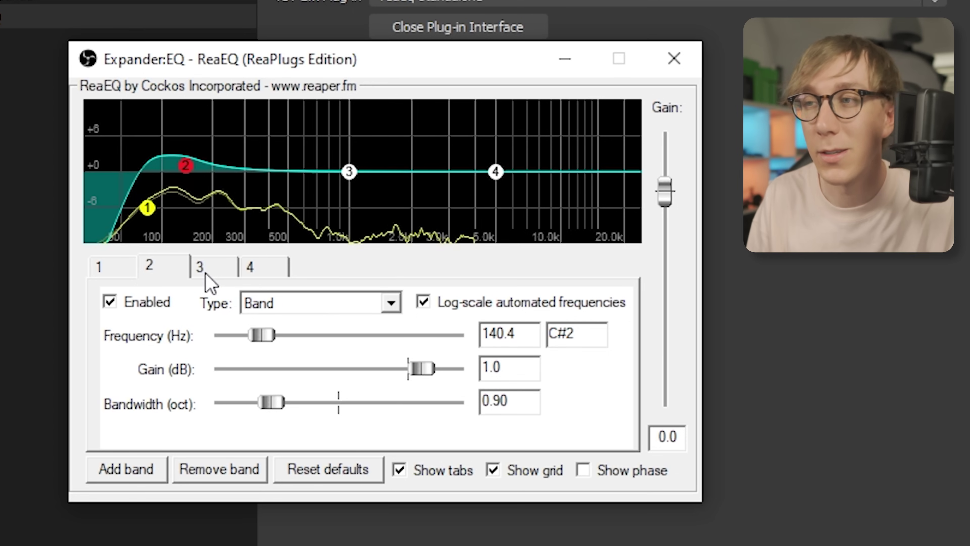
Step: Make band 3 a -1.5 dB cut at 485.7 Hz over 1.20 octaves, then select band 4
{"action": "left_click", "coordinate": [205, 273]}
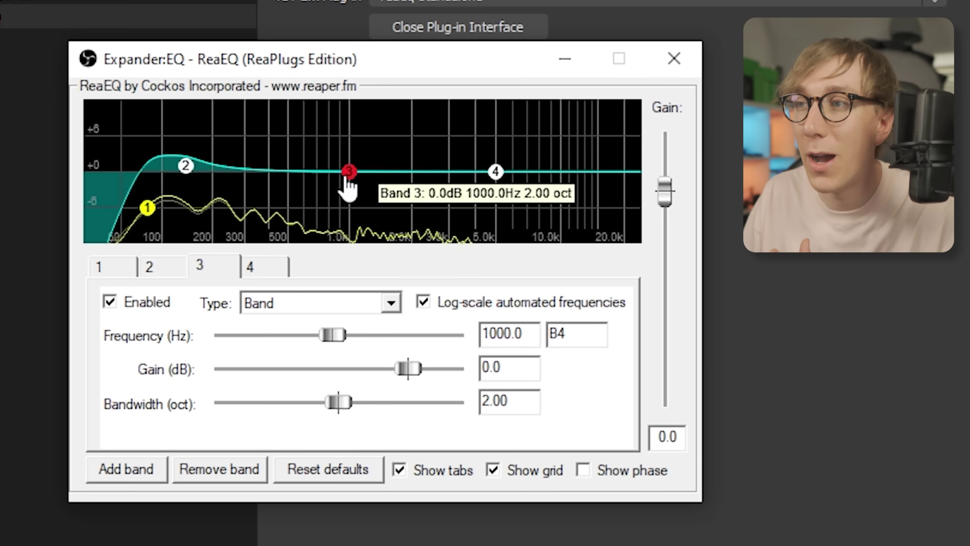
{"action": "left_click_drag", "start_coordinate": [348, 173], "coordinate": [291, 182]}
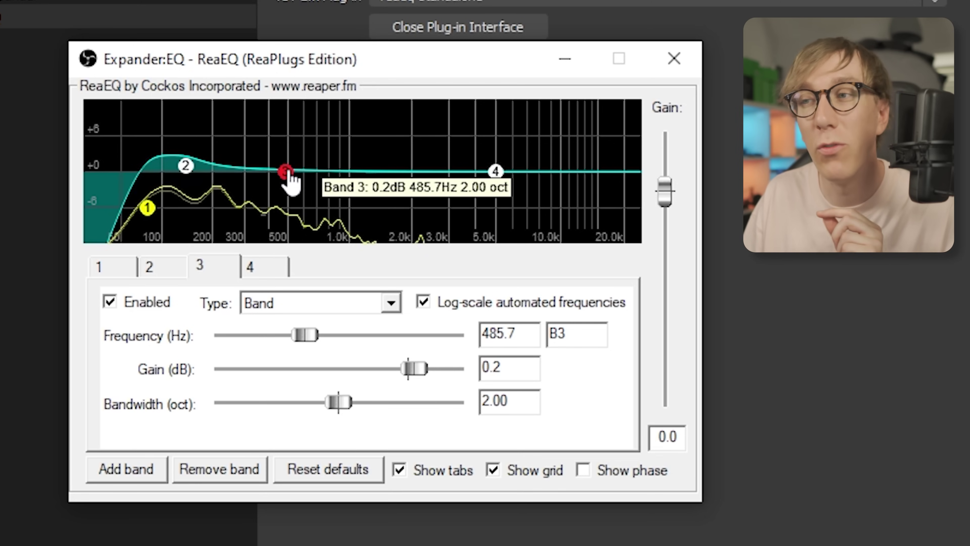
{"action": "left_click_drag", "start_coordinate": [291, 183], "coordinate": [291, 184]}
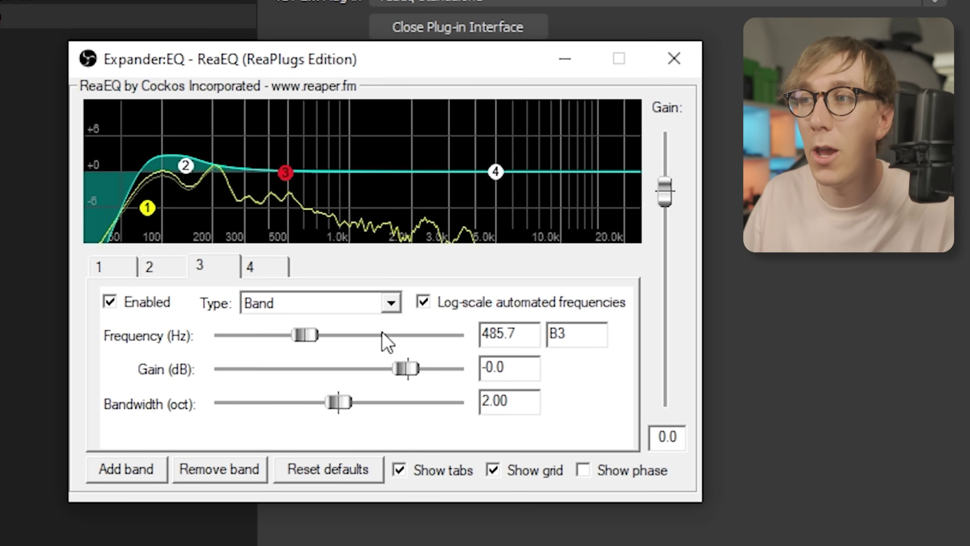
{"action": "left_click_drag", "start_coordinate": [407, 369], "coordinate": [380, 368]}
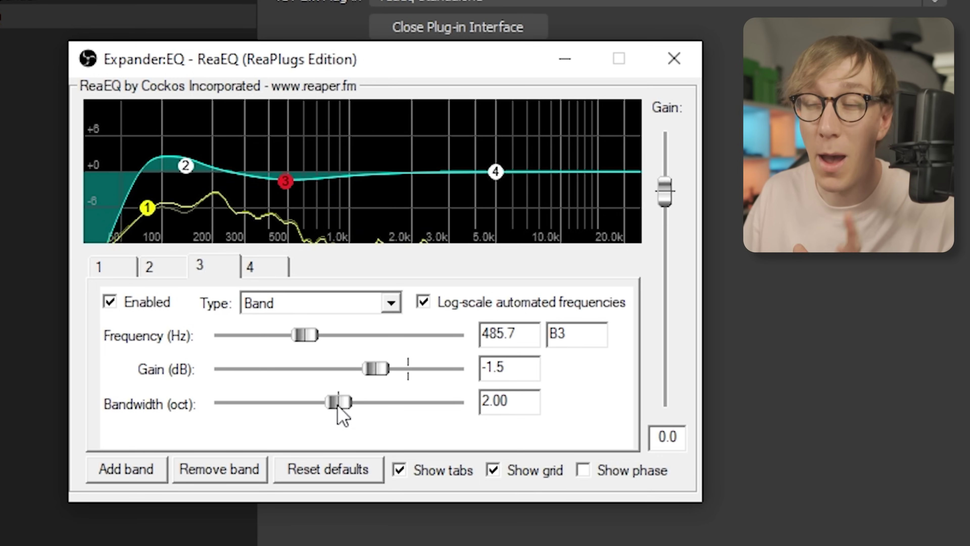
{"action": "left_click_drag", "start_coordinate": [339, 404], "coordinate": [290, 405]}
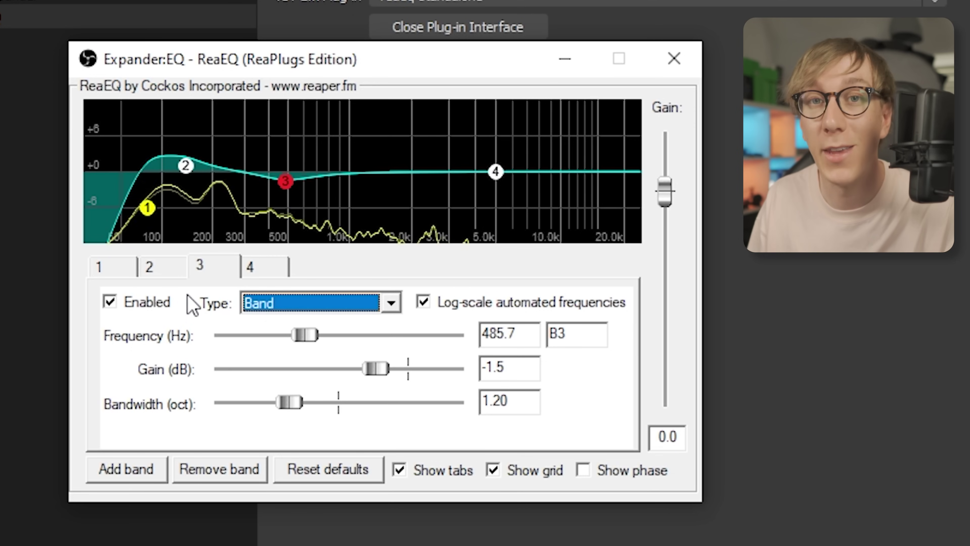
{"action": "left_click", "coordinate": [261, 274]}
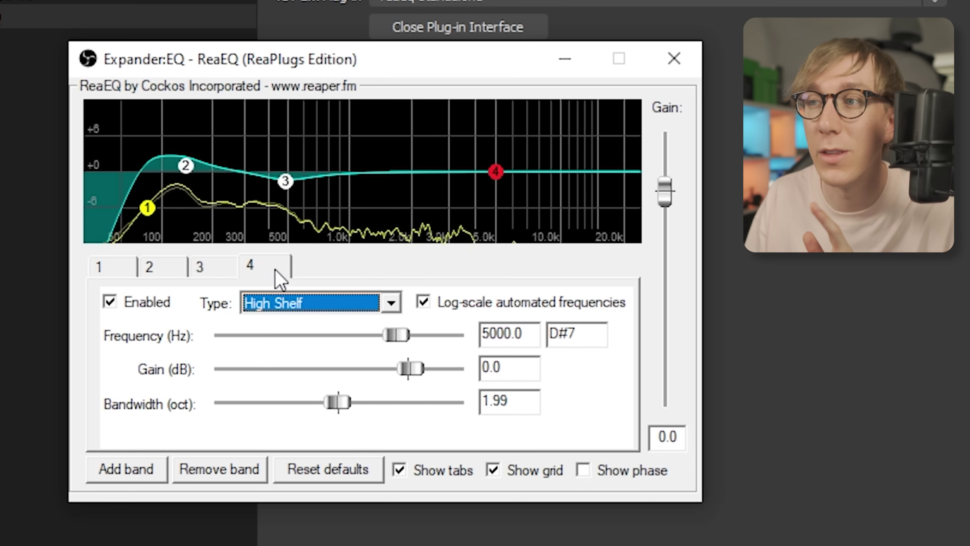
Step: Make ReaEQ band 4 (5000 Hz) a Band type with 1.1 dB gain and 1.50-octave bandwidth
{"action": "left_click", "coordinate": [348, 305]}
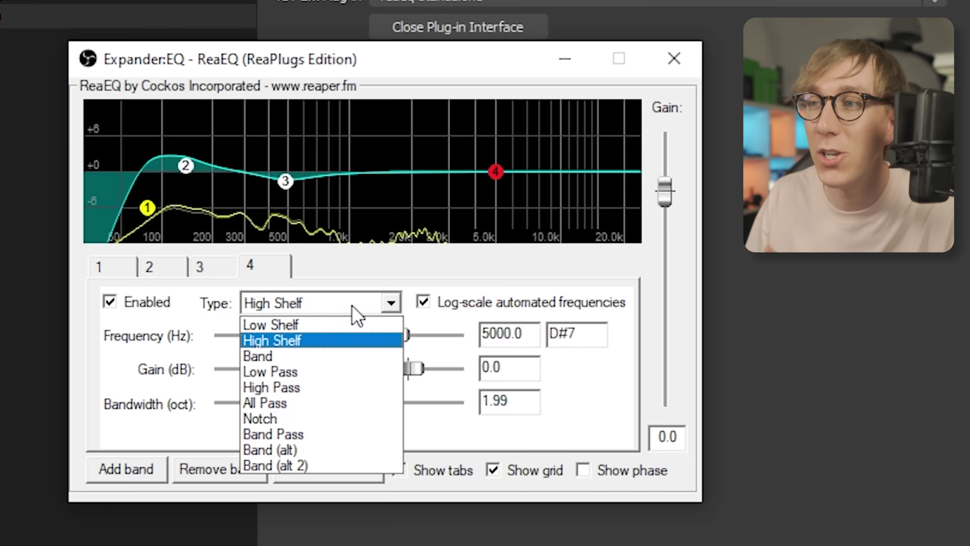
{"action": "left_click", "coordinate": [319, 357]}
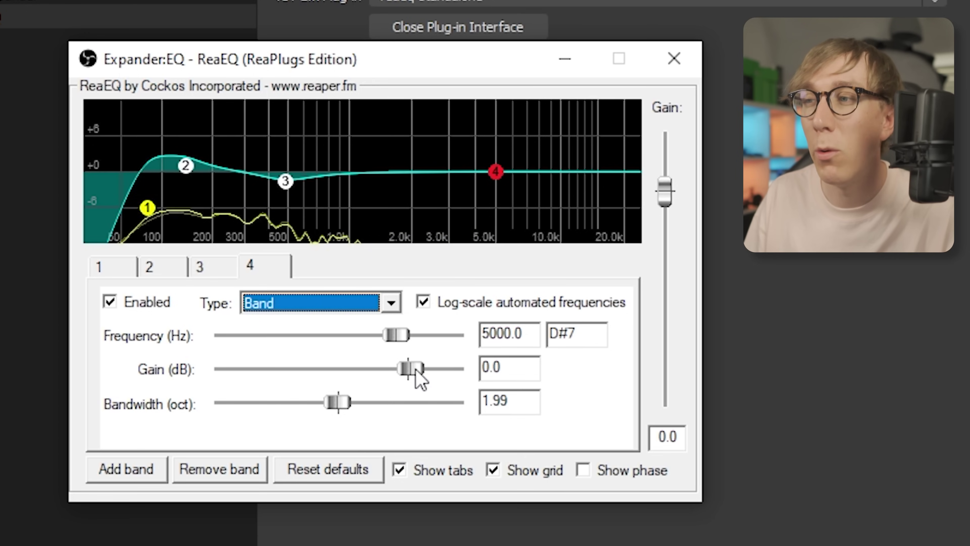
{"action": "left_click_drag", "start_coordinate": [416, 369], "coordinate": [426, 371]}
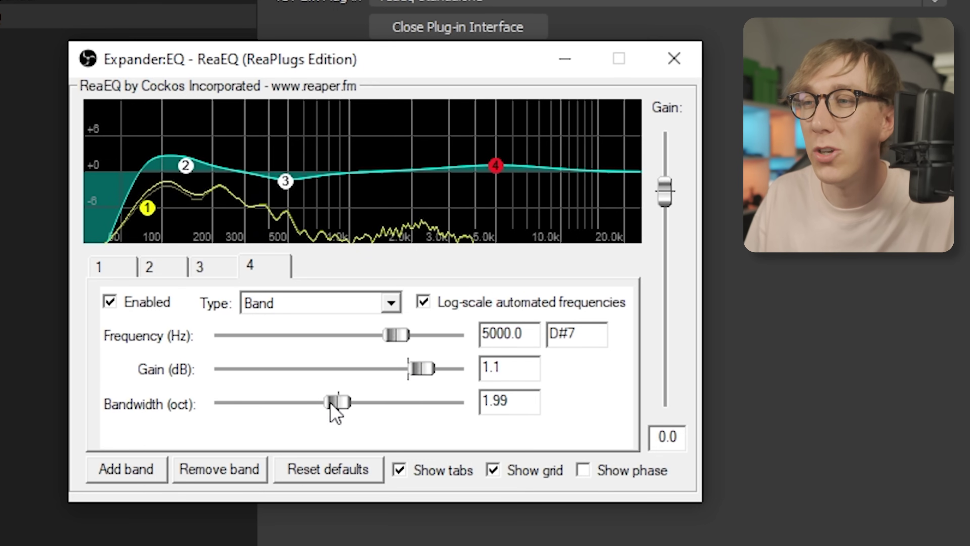
{"action": "left_click_drag", "start_coordinate": [334, 401], "coordinate": [305, 402]}
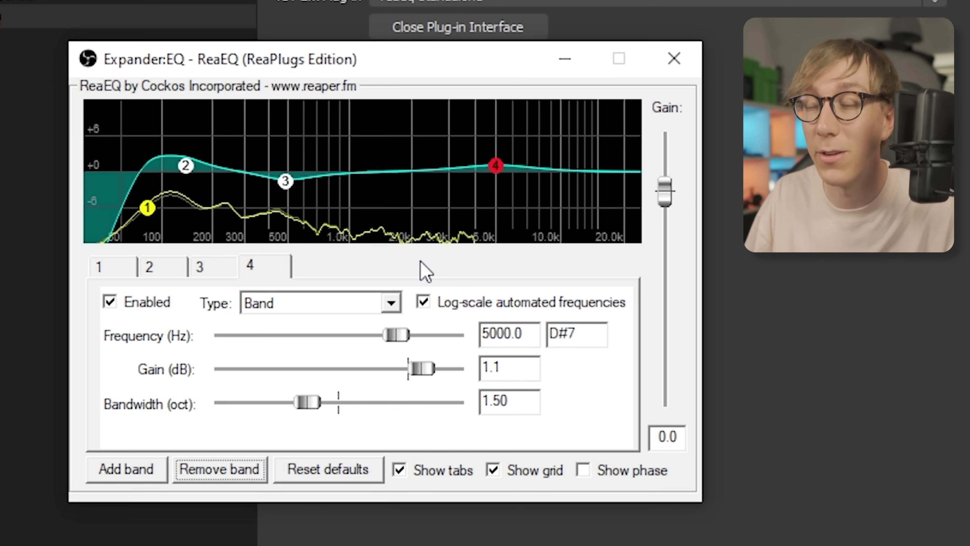
Step: Add ReaEQ band 5 as a Low Pass at 18316.6 Hz, 1.24 octaves, then close ReaEQ
{"action": "left_click", "coordinate": [126, 473]}
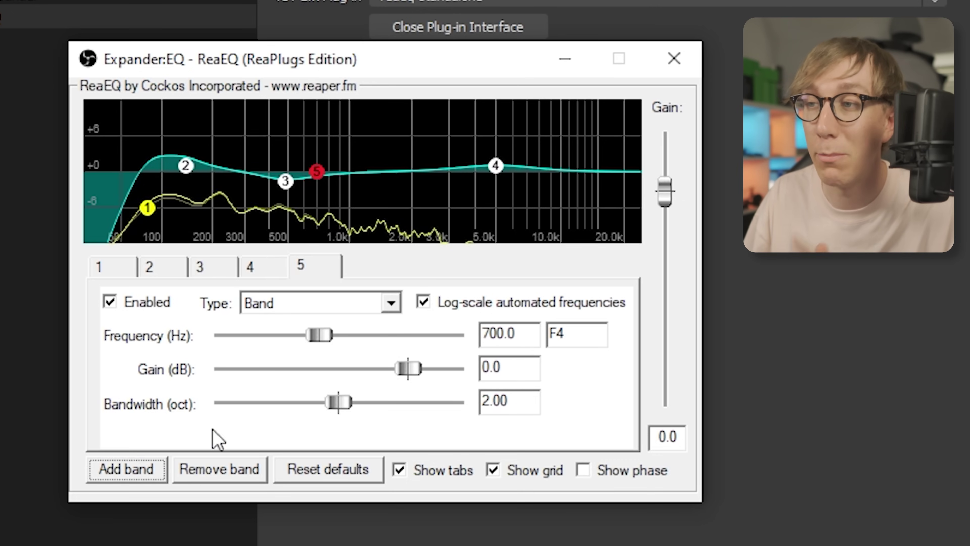
{"action": "left_click", "coordinate": [362, 306]}
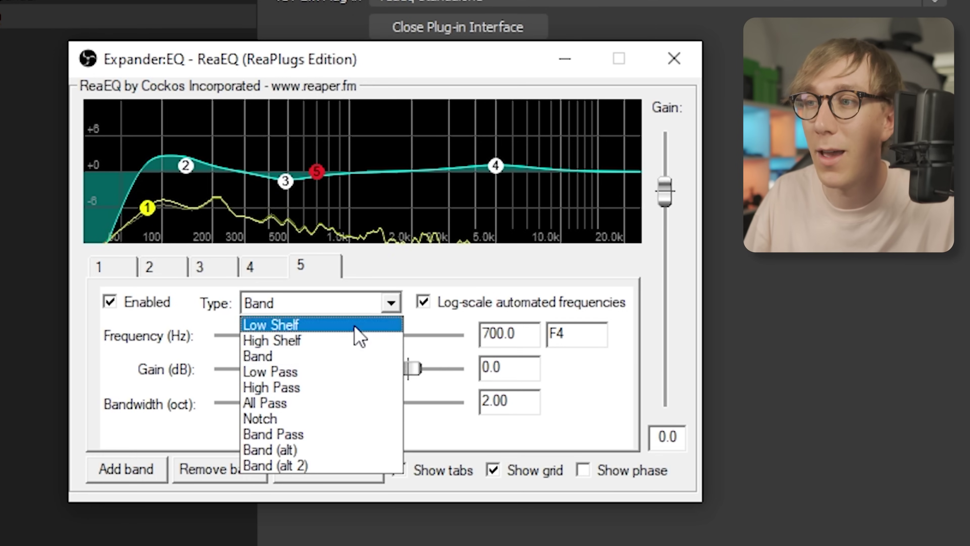
{"action": "left_click", "coordinate": [335, 372]}
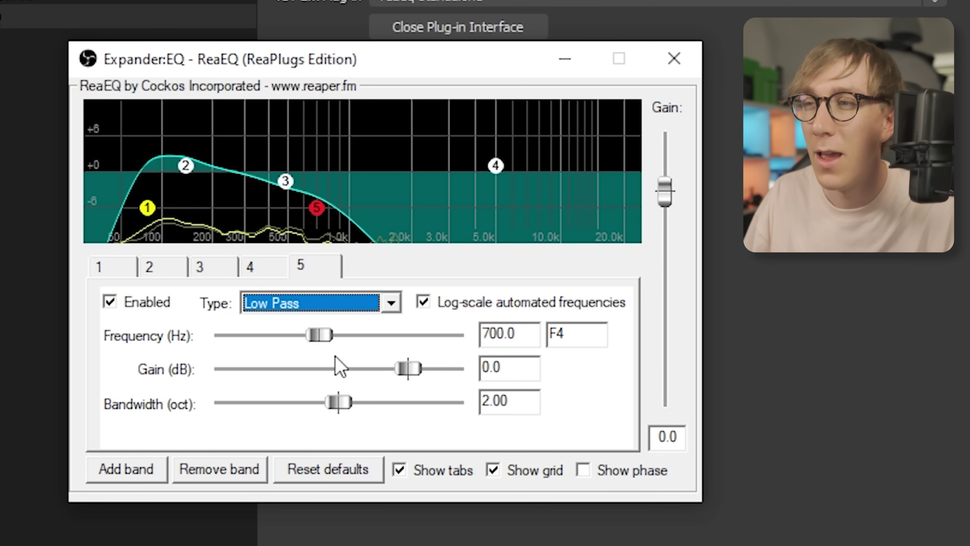
{"action": "left_click_drag", "start_coordinate": [321, 337], "coordinate": [454, 337]}
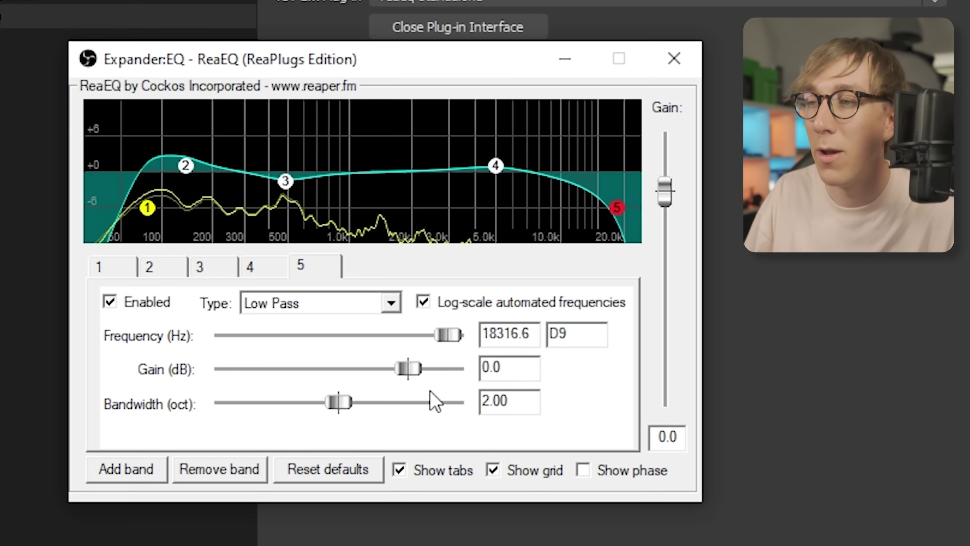
{"action": "left_click_drag", "start_coordinate": [341, 406], "coordinate": [297, 407]}
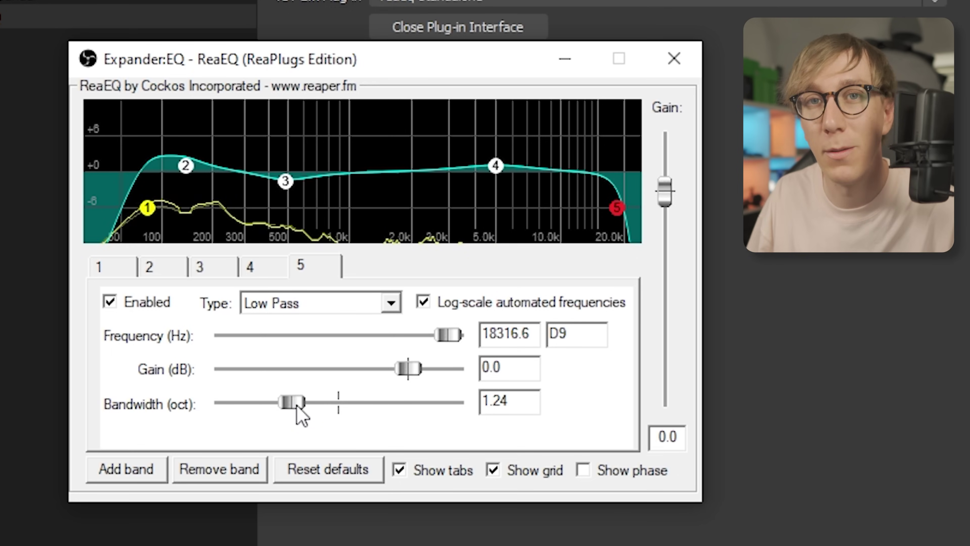
{"action": "left_click", "coordinate": [704, 68]}
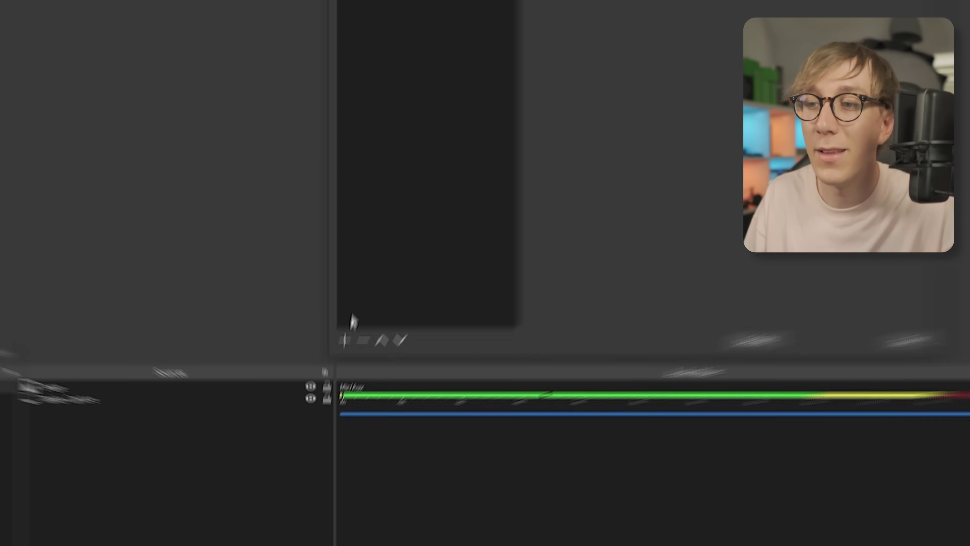
Step: Add a Compressor to the Mic/Aux filters, keeping its default name
{"action": "left_click", "coordinate": [331, 401]}
{"action": "left_click", "coordinate": [345, 406]}
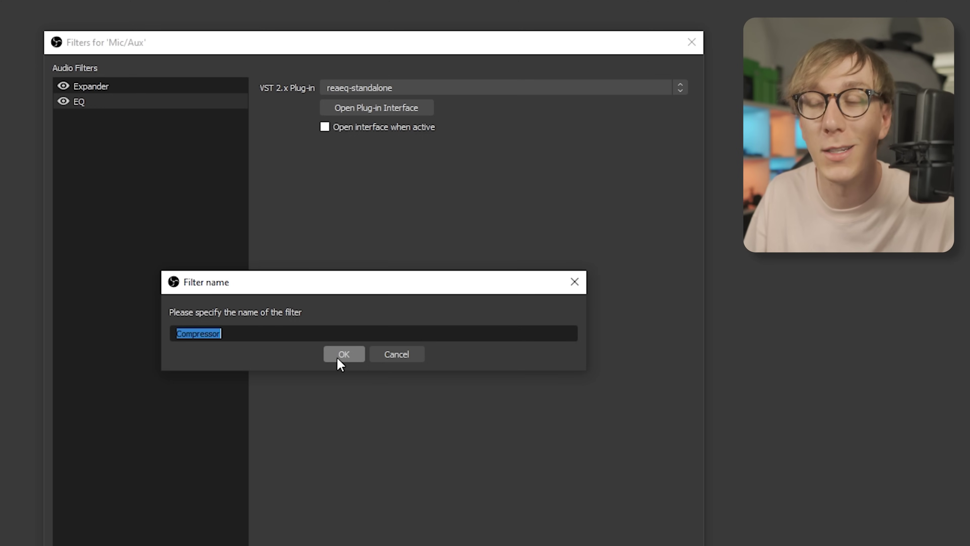
{"action": "left_click", "coordinate": [339, 359]}
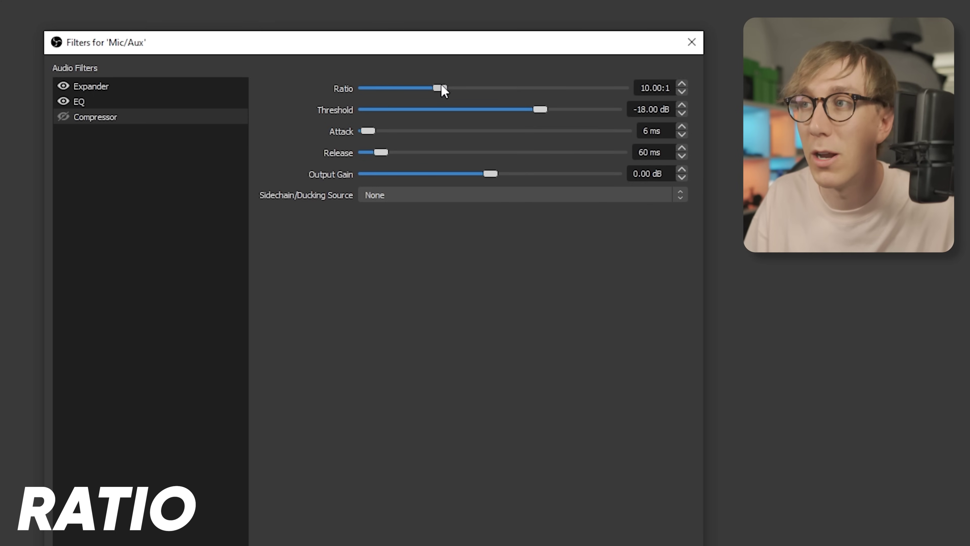
Step: Set the Compressor ratio to 4.00:1 and output gain to 3.00 dB, then enable it
{"action": "left_click_drag", "start_coordinate": [441, 89], "coordinate": [395, 92]}
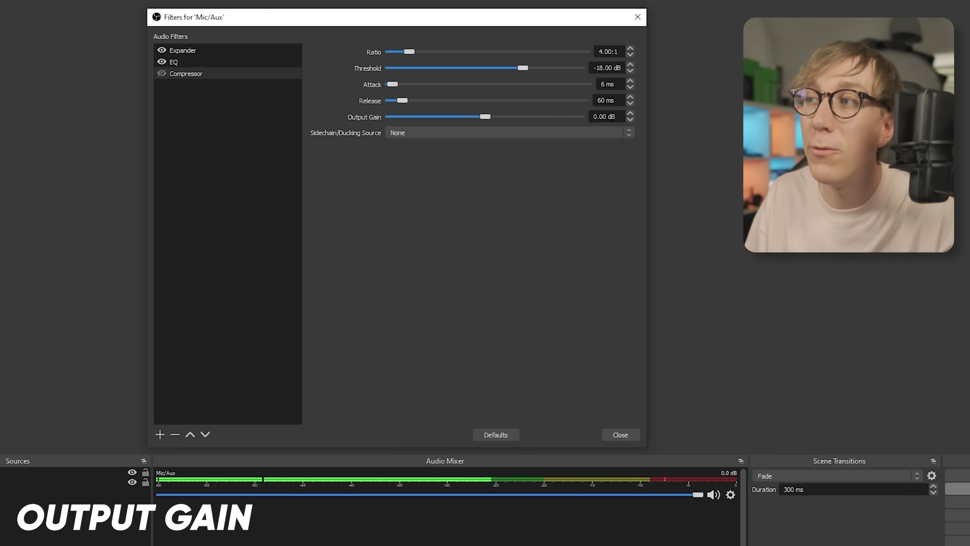
{"action": "left_click_drag", "start_coordinate": [484, 118], "coordinate": [489, 118]}
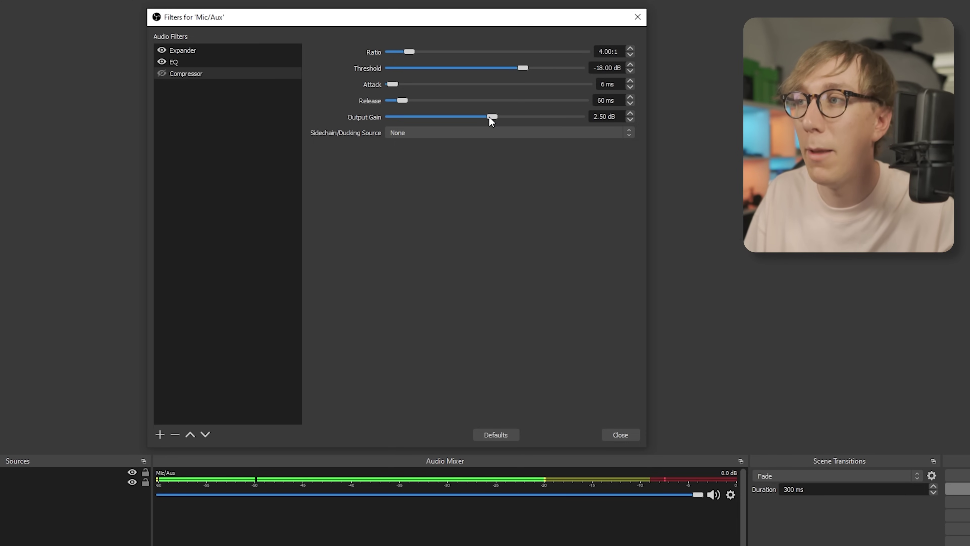
{"action": "left_click", "coordinate": [630, 113]}
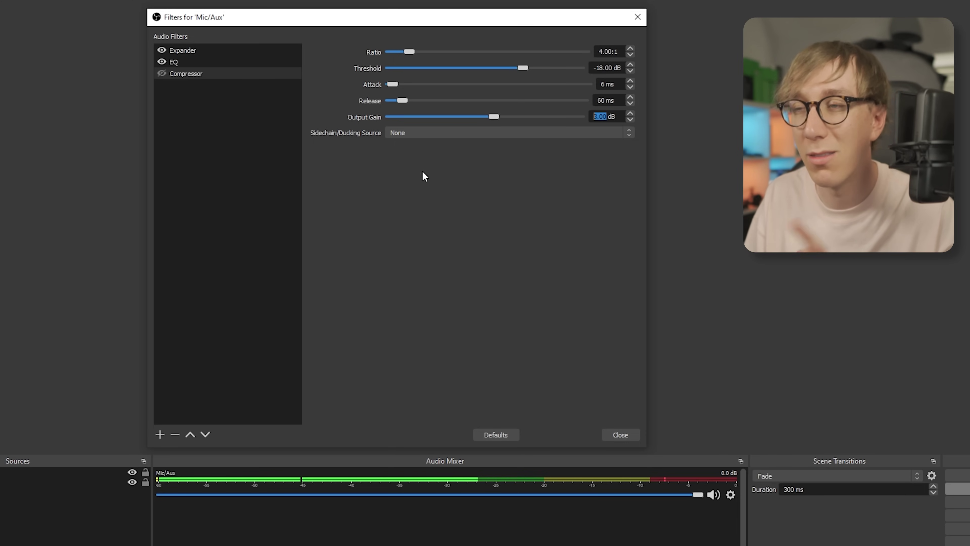
{"action": "left_click", "coordinate": [162, 73]}
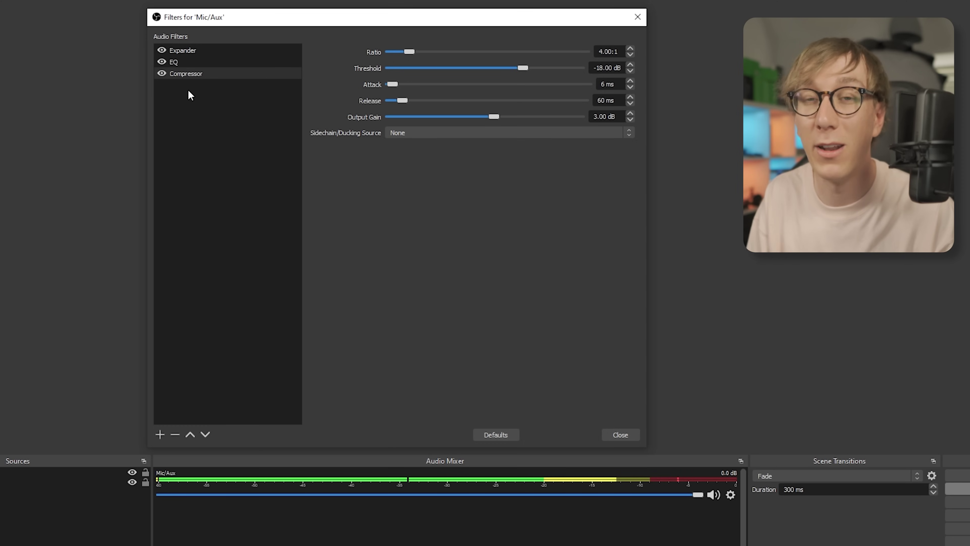
Step: Add a Limiter after the Compressor and set its threshold to about -1 dB
{"action": "left_click", "coordinate": [236, 259]}
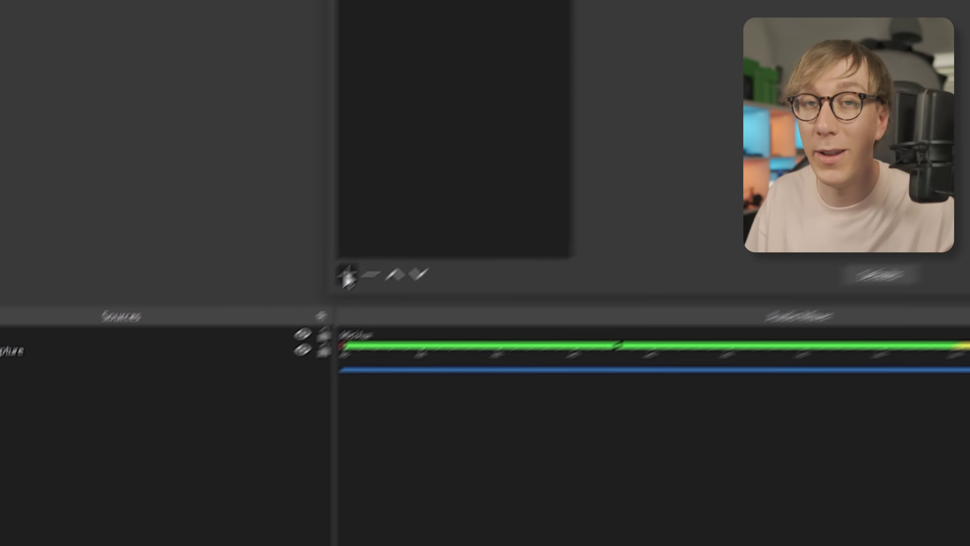
{"action": "left_click", "coordinate": [160, 435]}
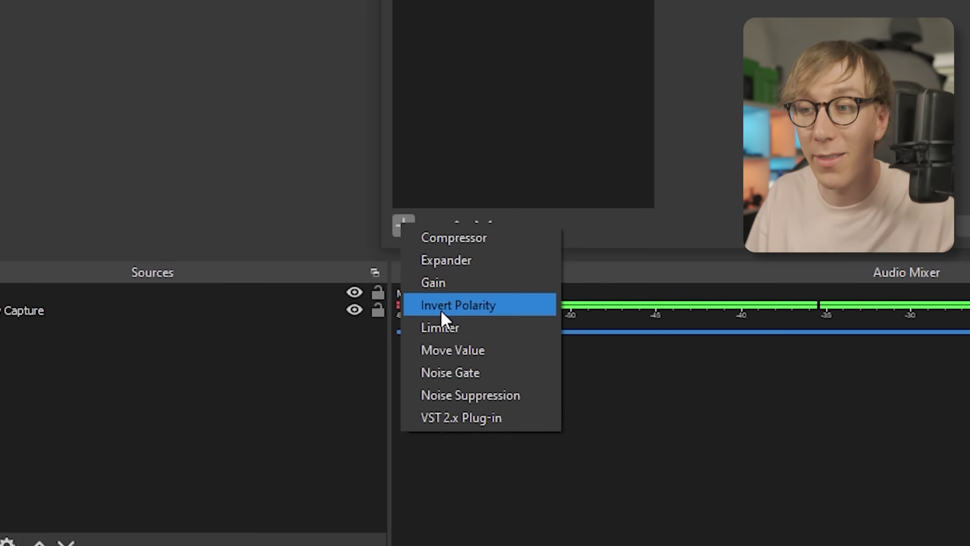
{"action": "left_click", "coordinate": [457, 330]}
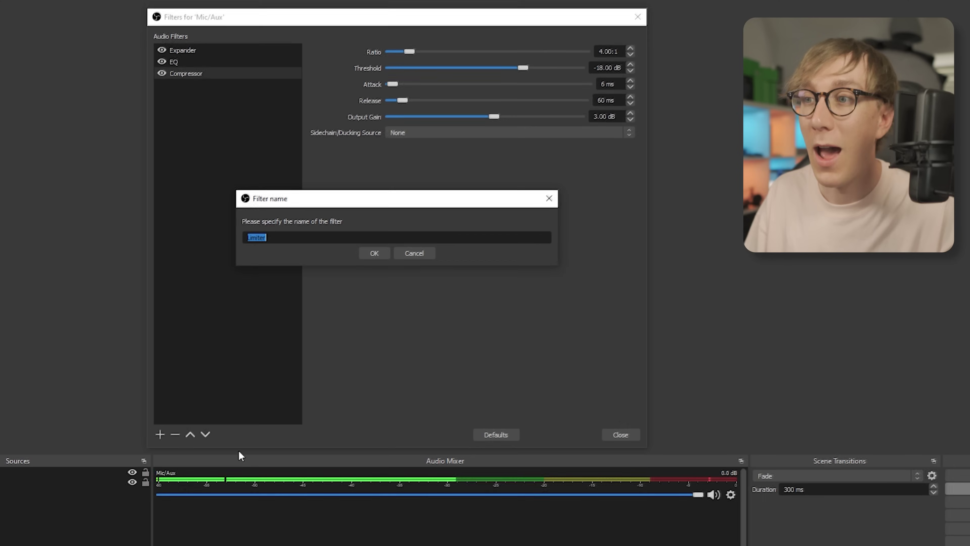
{"action": "left_click", "coordinate": [373, 253]}
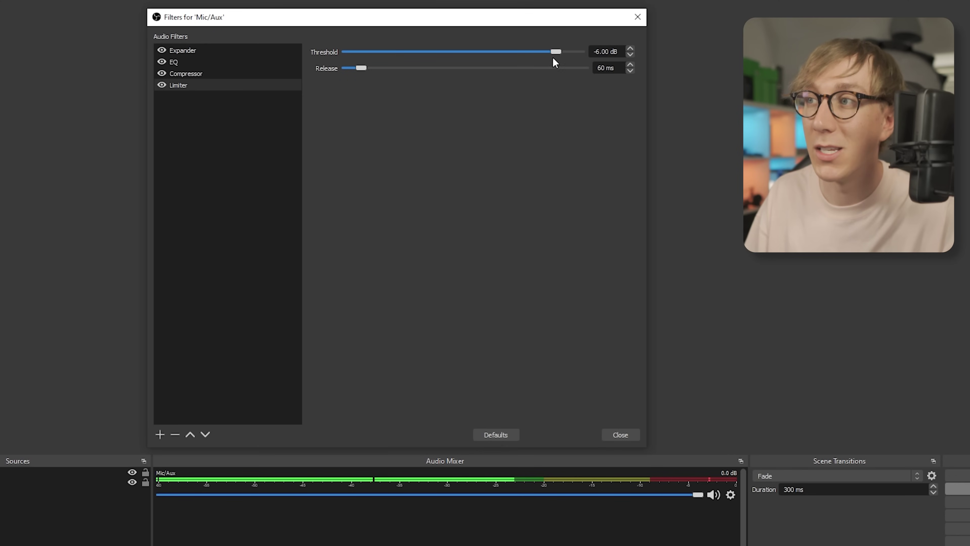
{"action": "left_click_drag", "start_coordinate": [563, 52], "coordinate": [575, 53]}
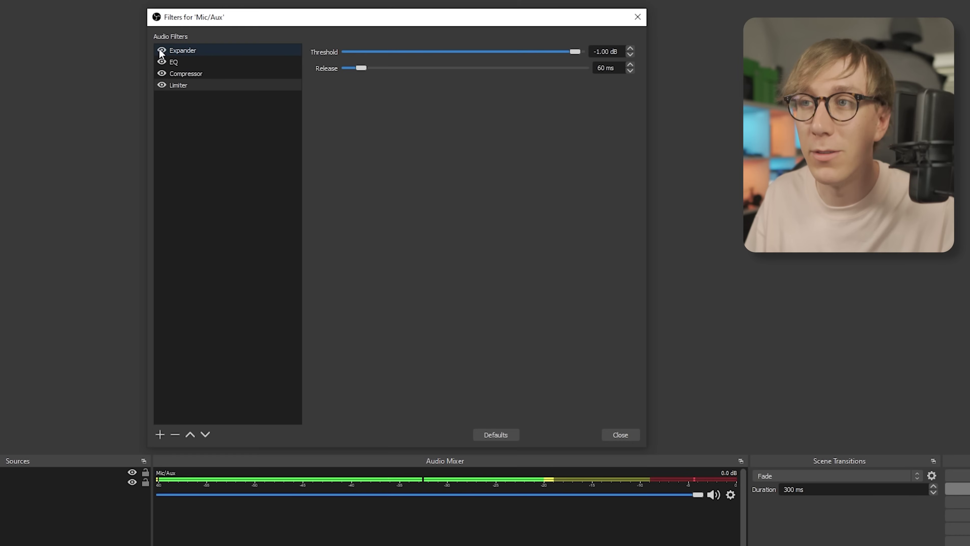
{"action": "left_click", "coordinate": [162, 51]}
{"action": "left_click", "coordinate": [161, 62]}
{"action": "left_click", "coordinate": [161, 73]}
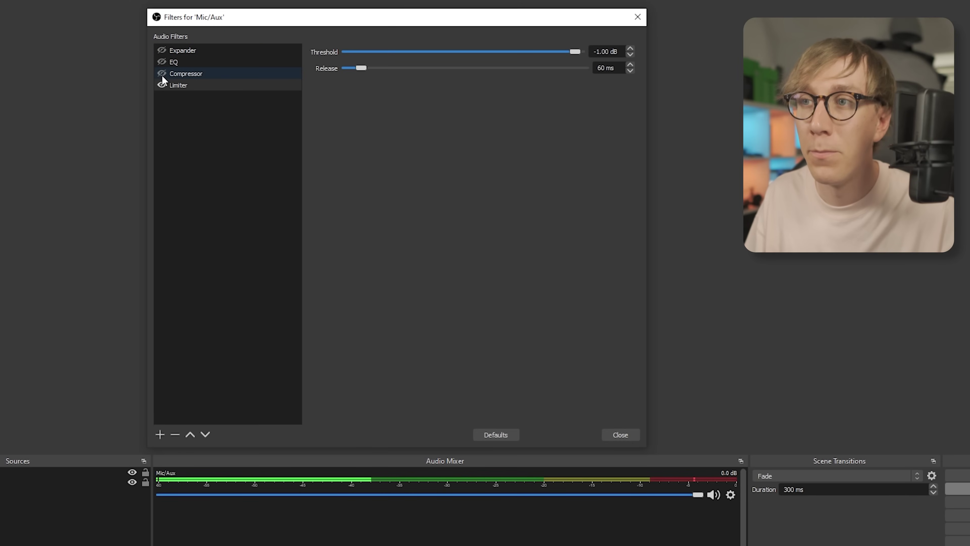
{"action": "left_click", "coordinate": [161, 85]}
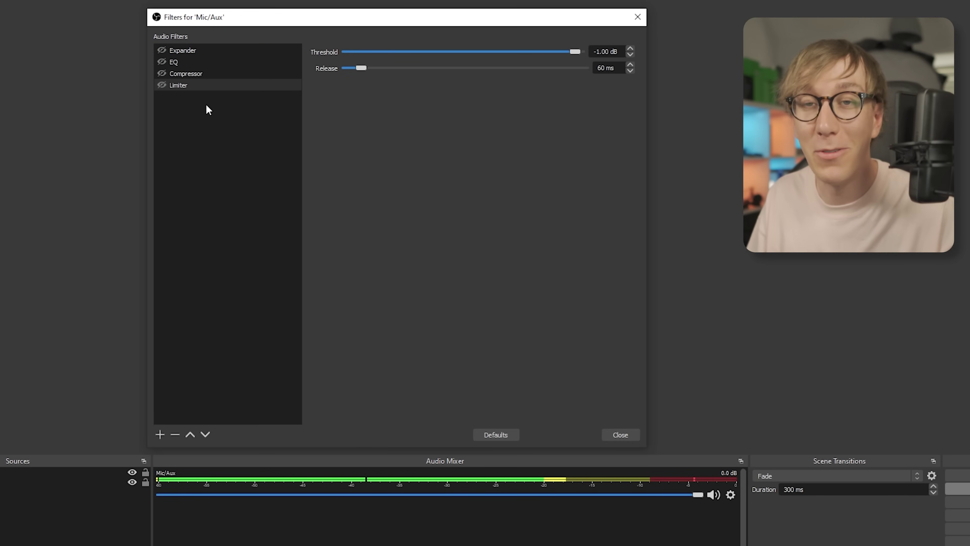